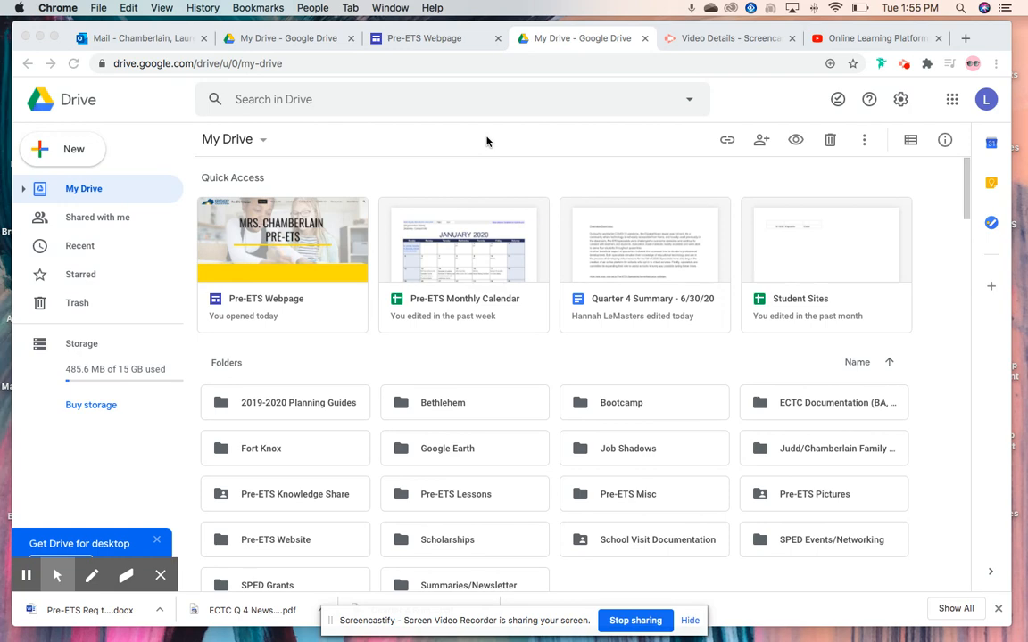
Step: View the existing Pre-ETS Webpage site, going from its Lessons page to its Home page
click(428, 39)
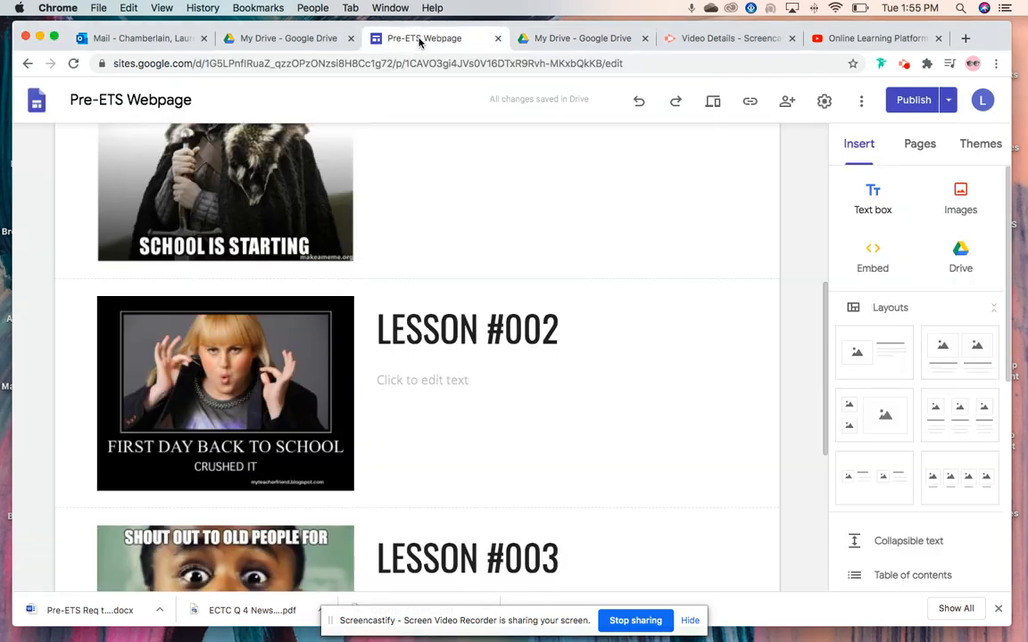
scroll(522, 173, up, 10)
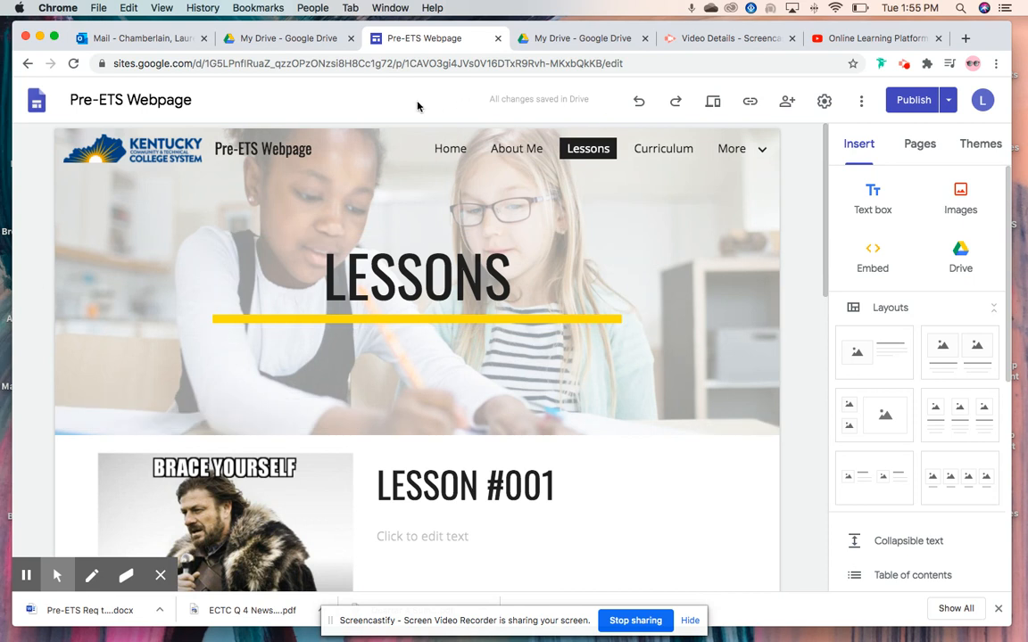
click(450, 149)
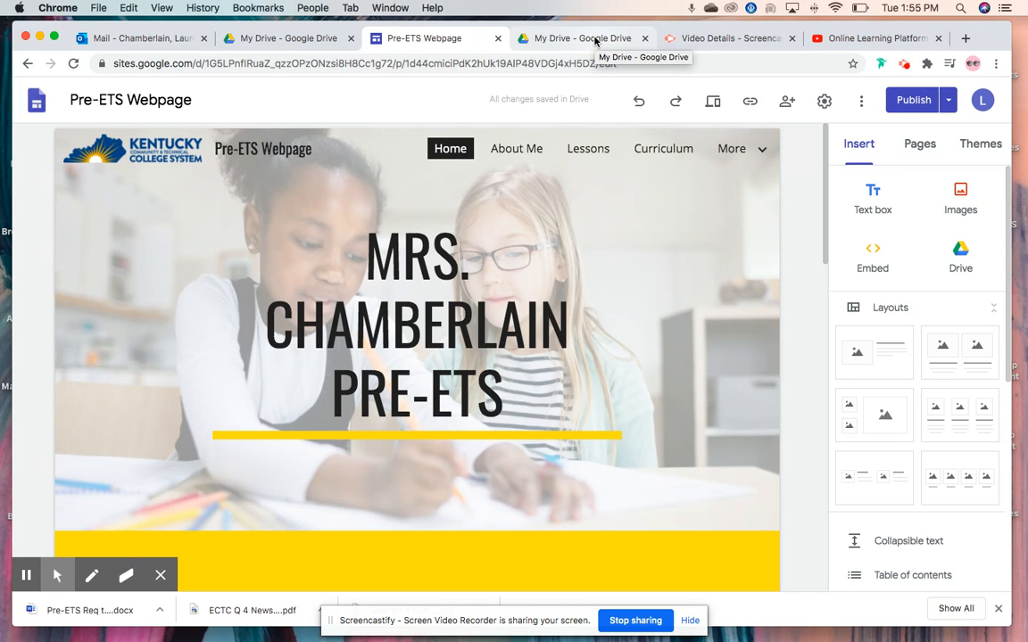
Step: Return to My Drive and create a new blank Google Sites website from there
click(571, 38)
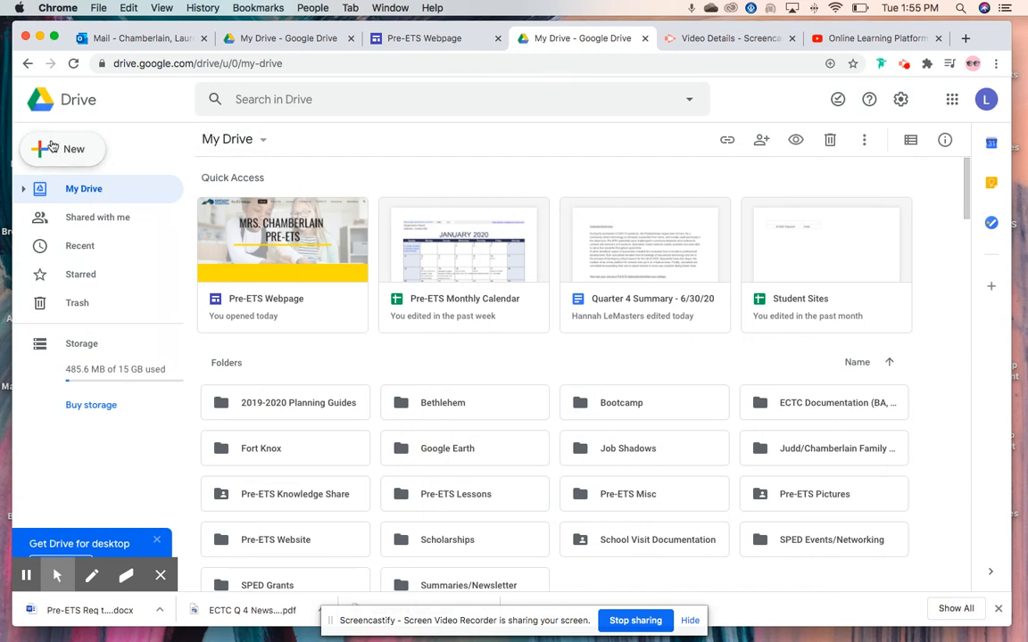
click(74, 159)
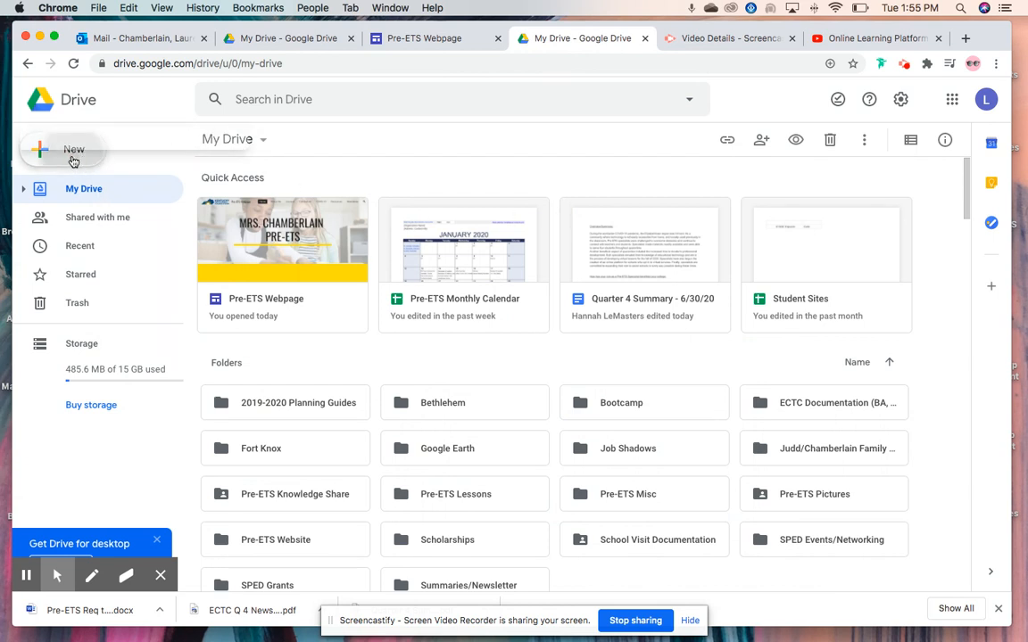
mouse_move(85, 326)
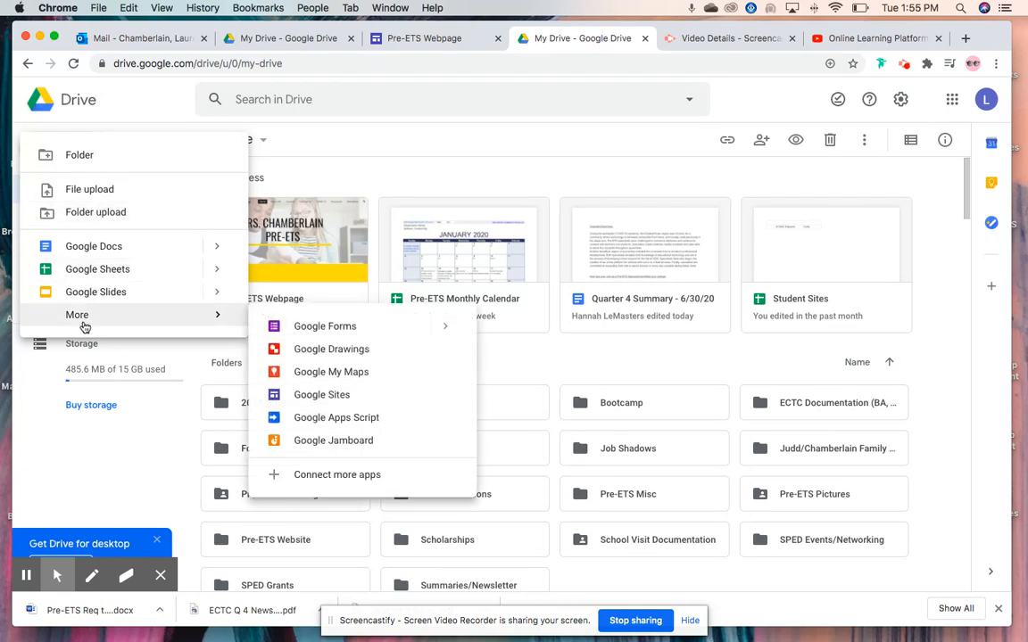
click(310, 400)
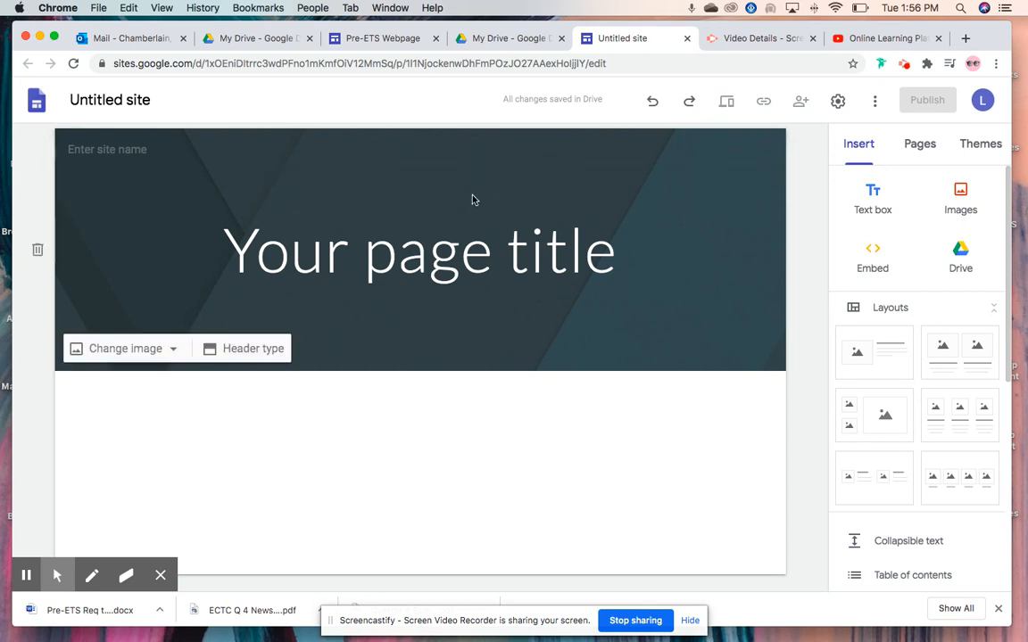
click(447, 257)
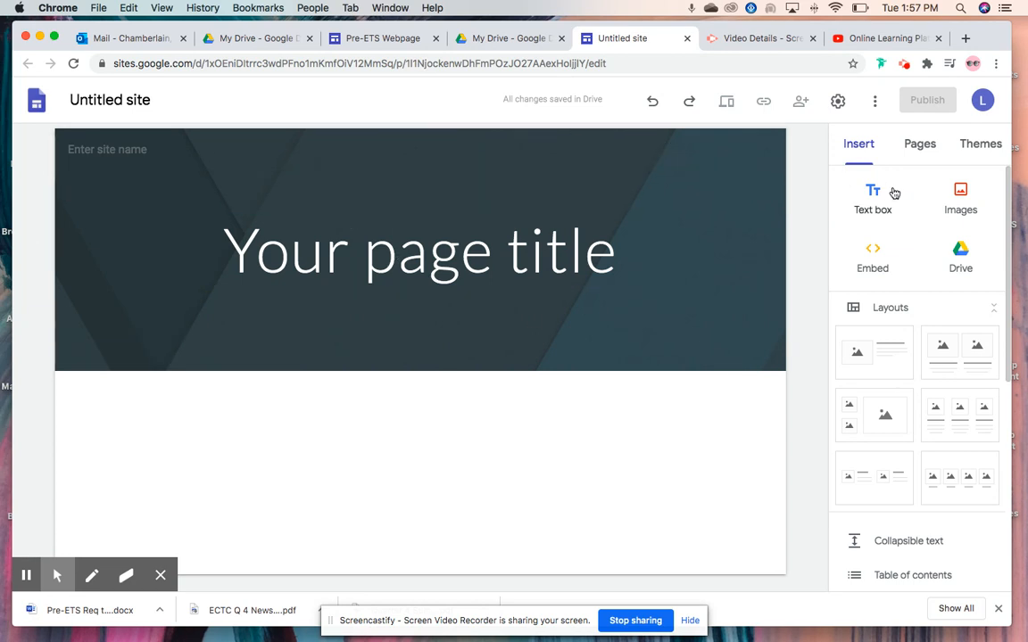
click(919, 143)
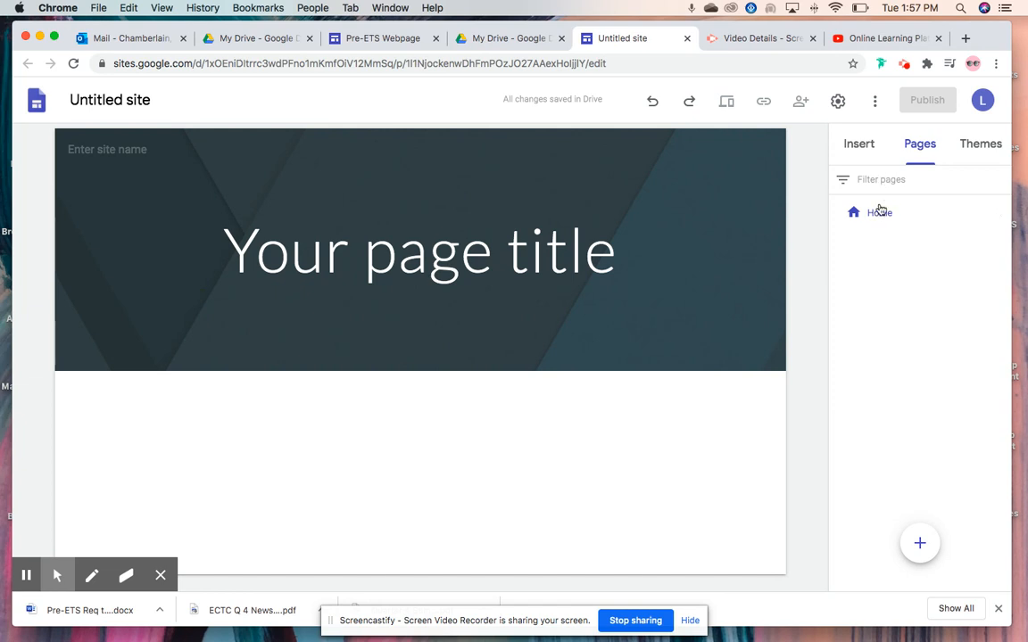
click(859, 150)
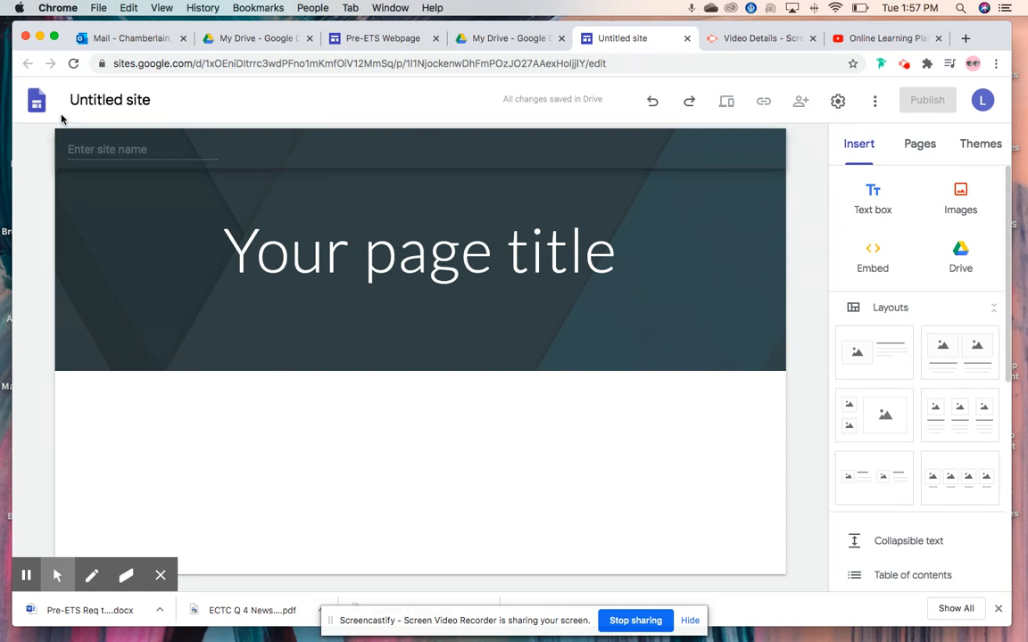
Step: Rename the untitled site "Pre-ETS demo"
click(87, 106)
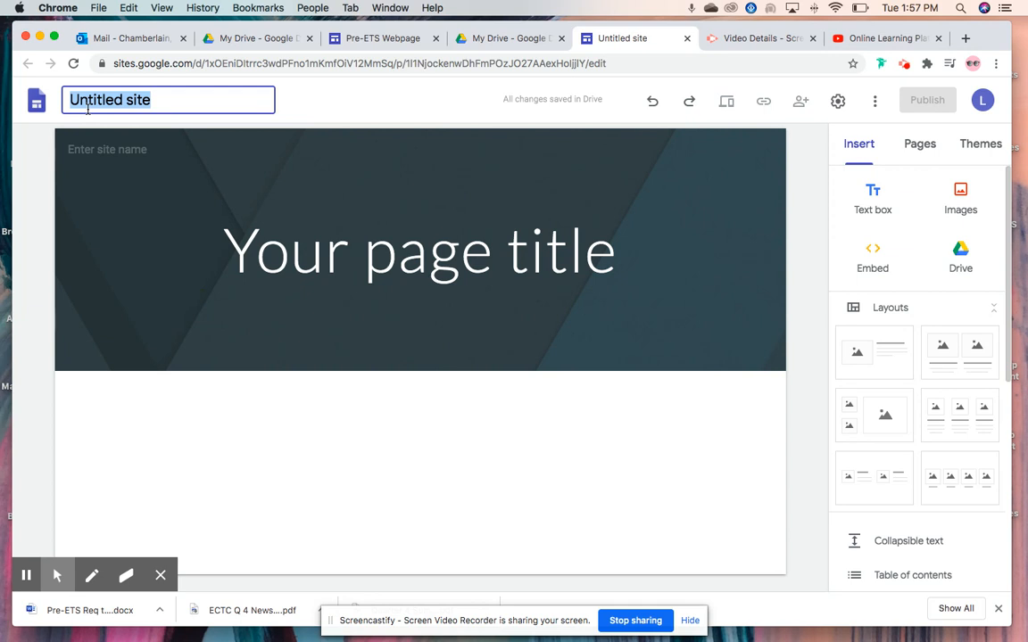
text(Pre-ETS demo)
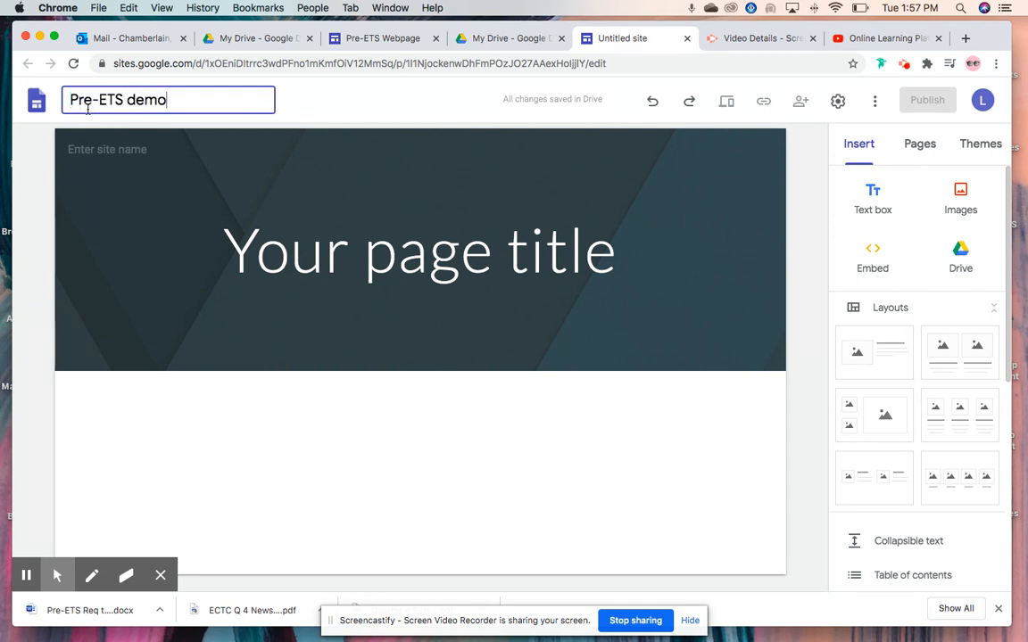
key(Return)
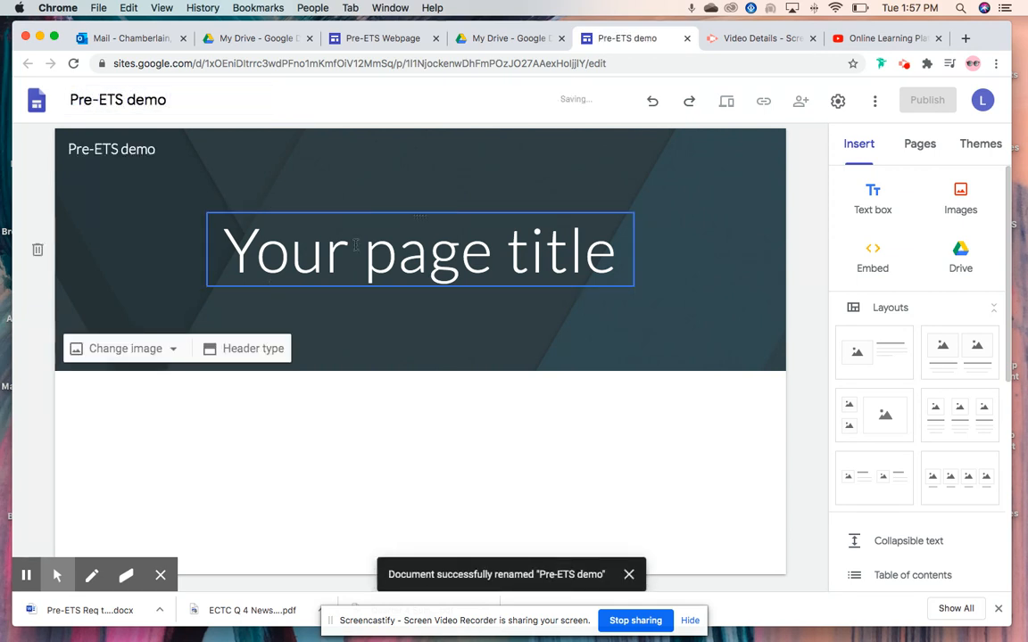
click(427, 254)
double_click(427, 254)
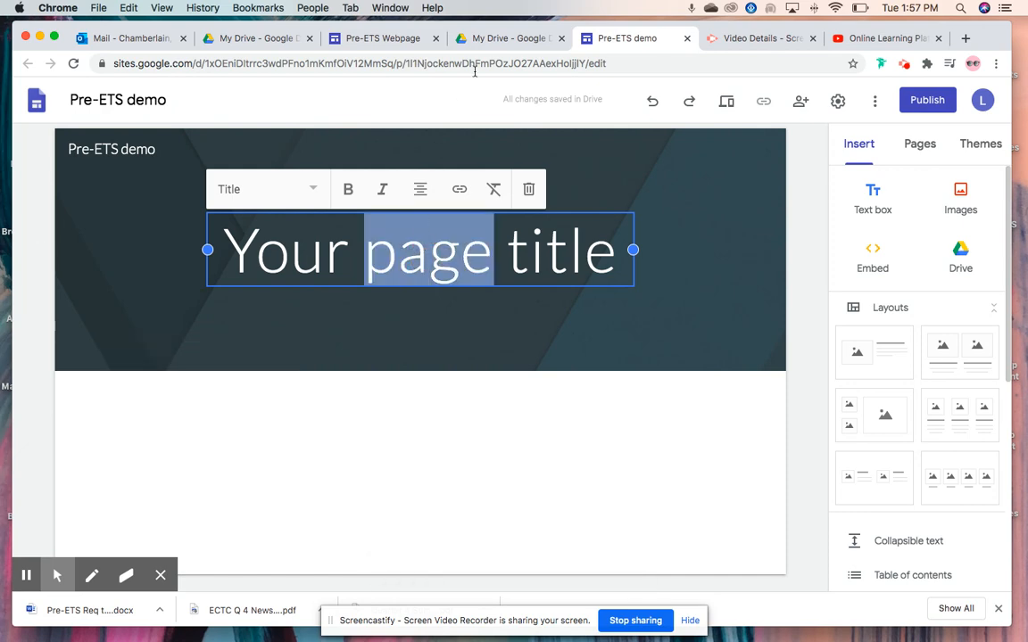
click(379, 38)
scroll(369, 310, down, 1)
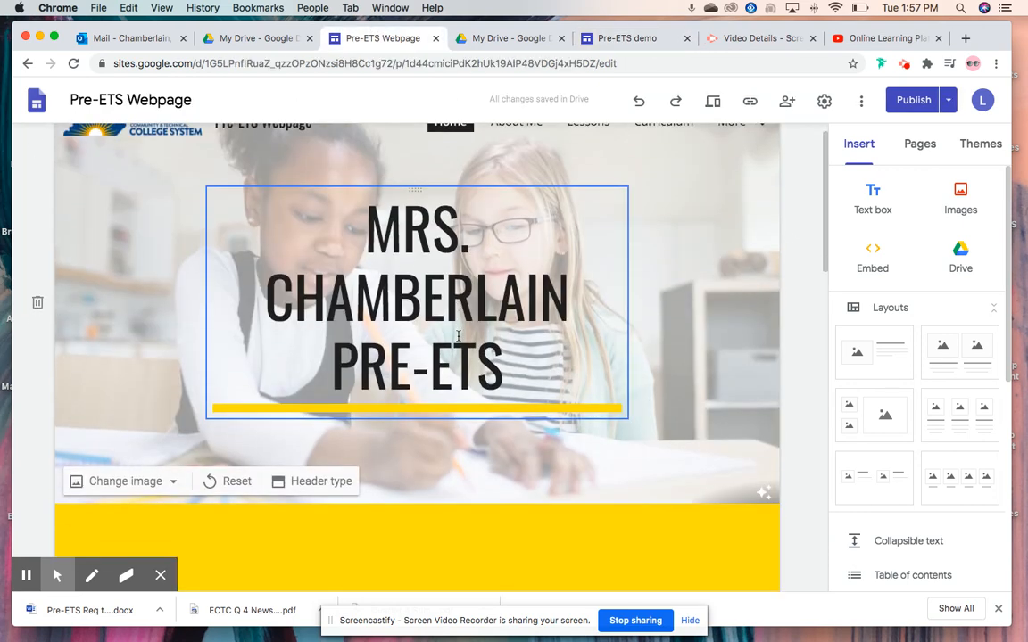
click(507, 40)
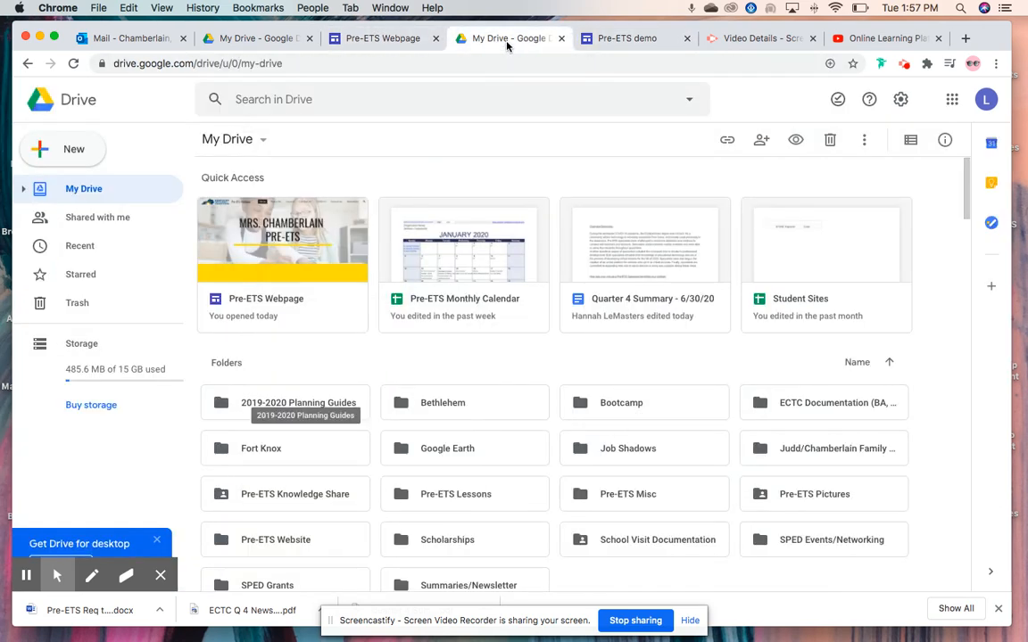
click(622, 41)
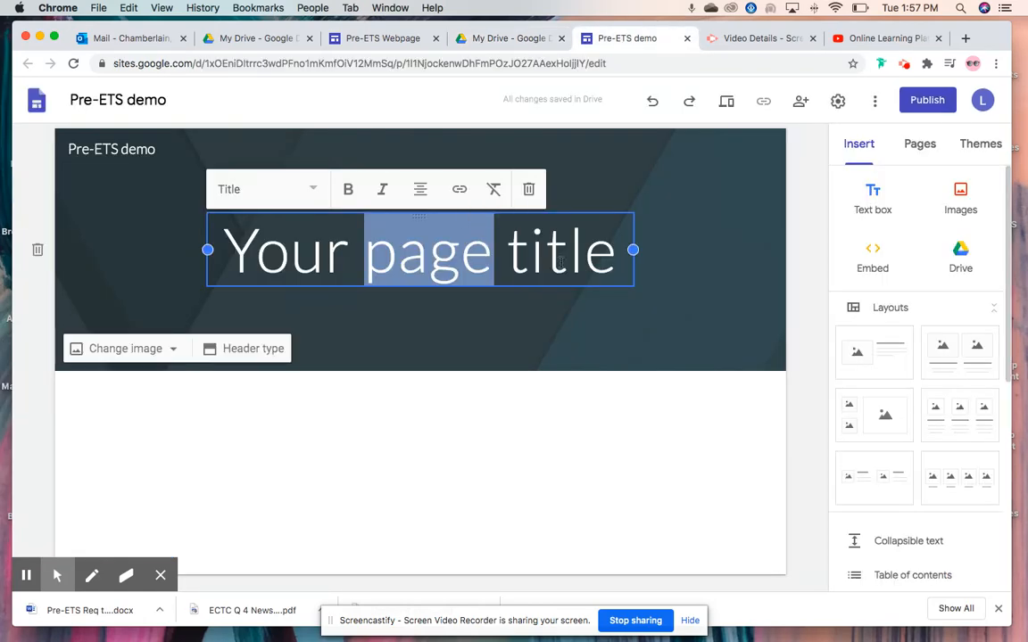
Step: Replace the placeholder page title in the header with "Insert Title"
triple_click(560, 260)
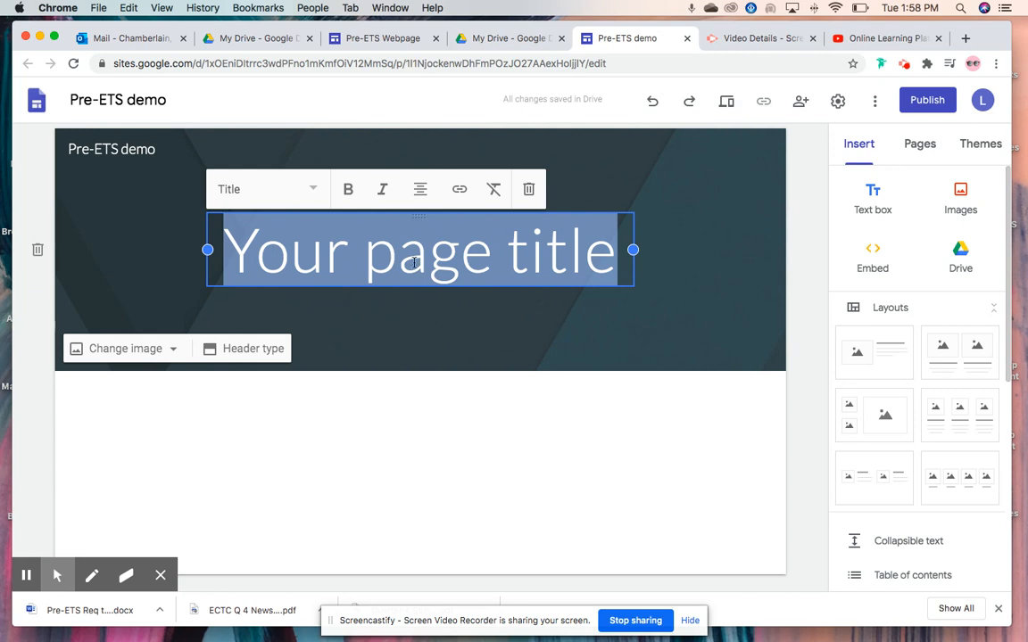
text(Inse)
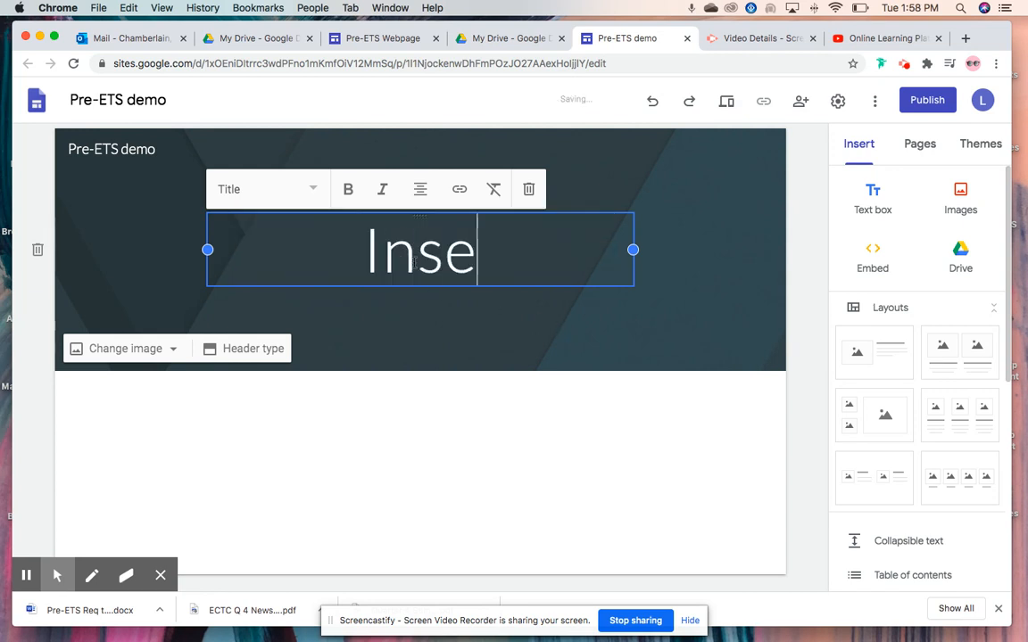
text(rt Title)
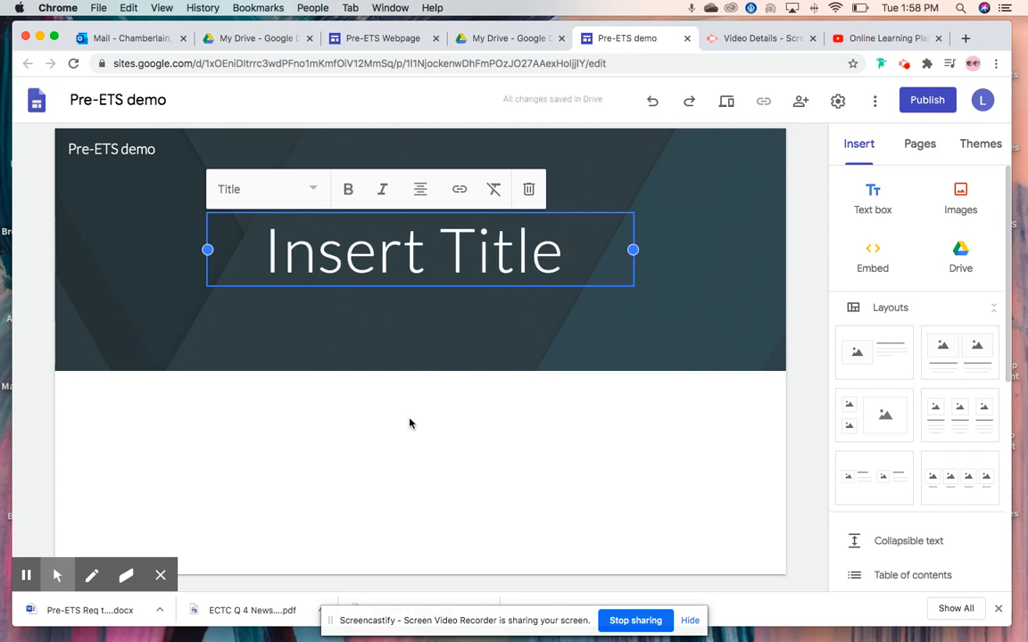
scroll(384, 510, down, 1)
scroll(384, 510, up, 1)
click(285, 438)
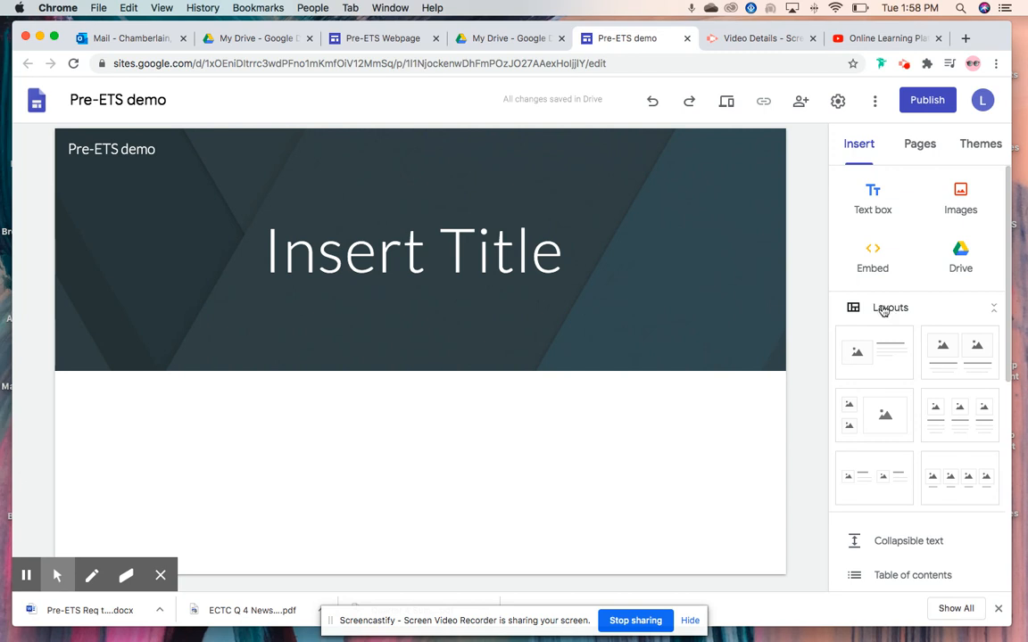
Step: Add a section below the header using the layout with a single image beside a heading and text
click(886, 373)
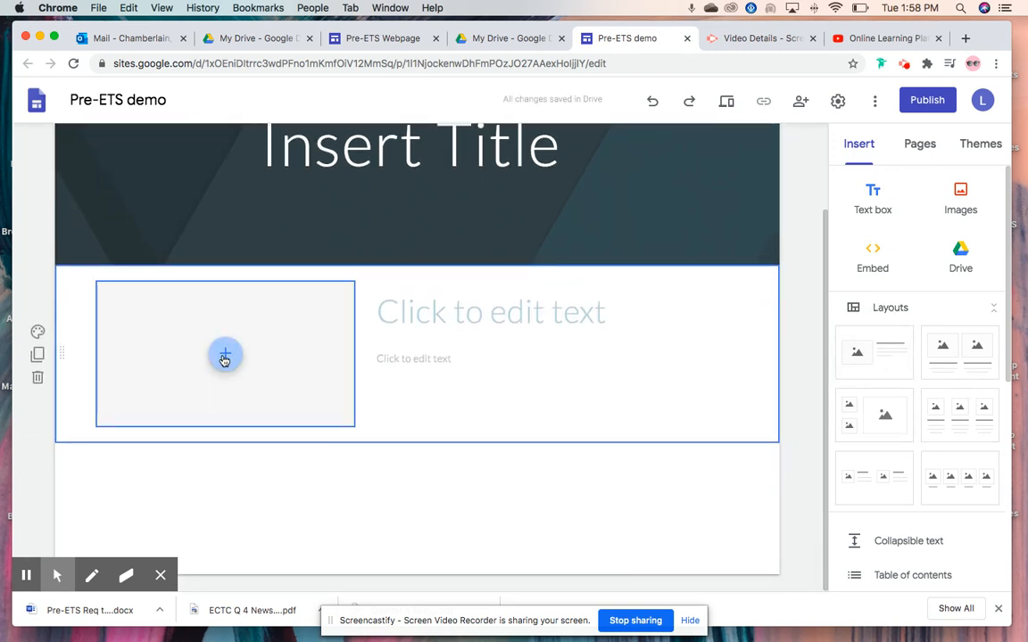
click(478, 318)
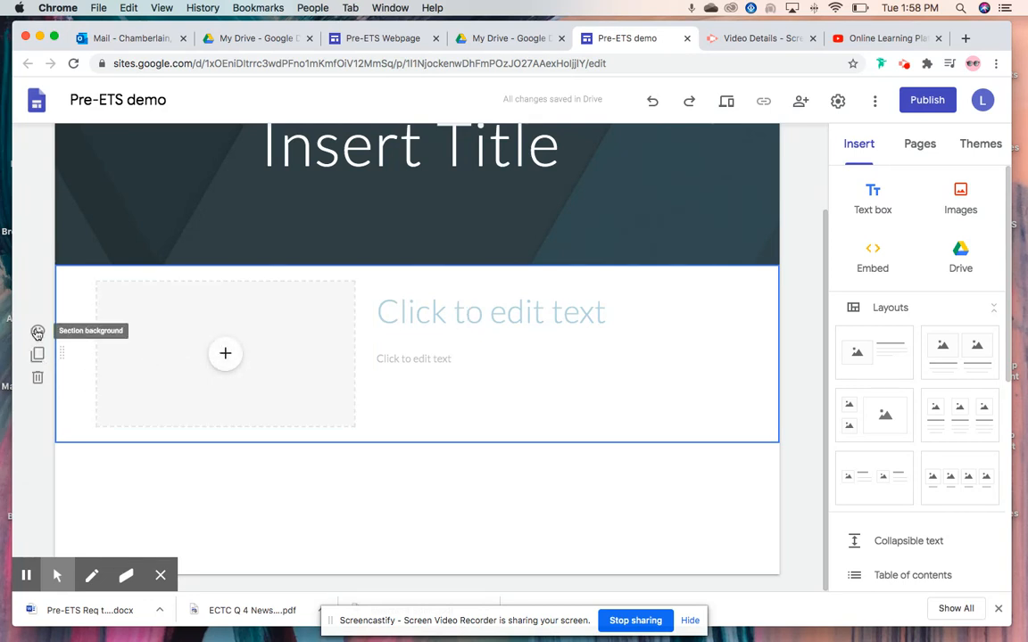
Step: Delete the new image-and-text section, and undo that deletion
click(38, 381)
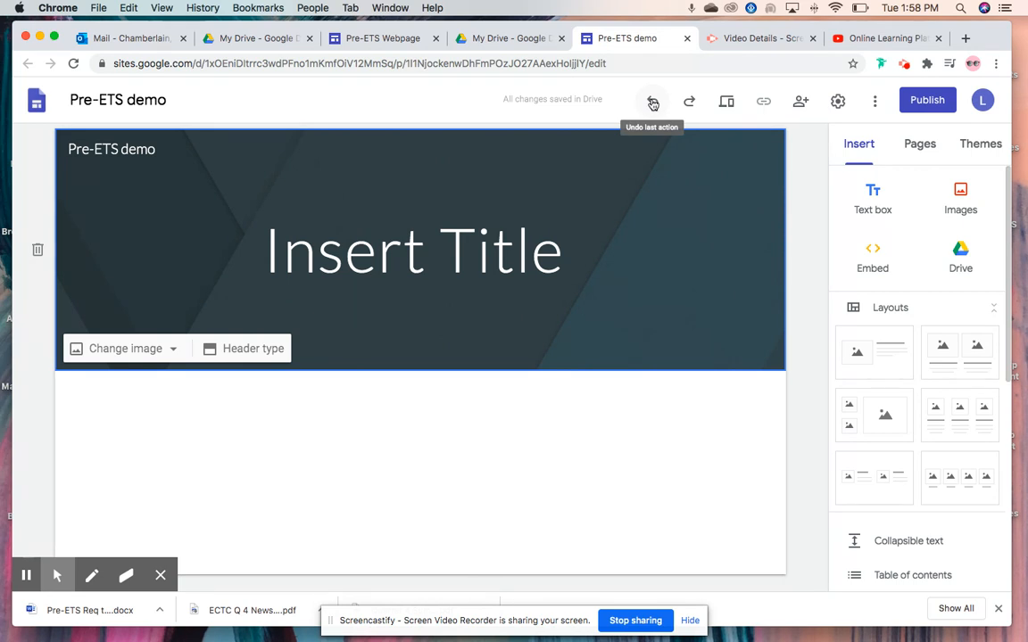
click(652, 103)
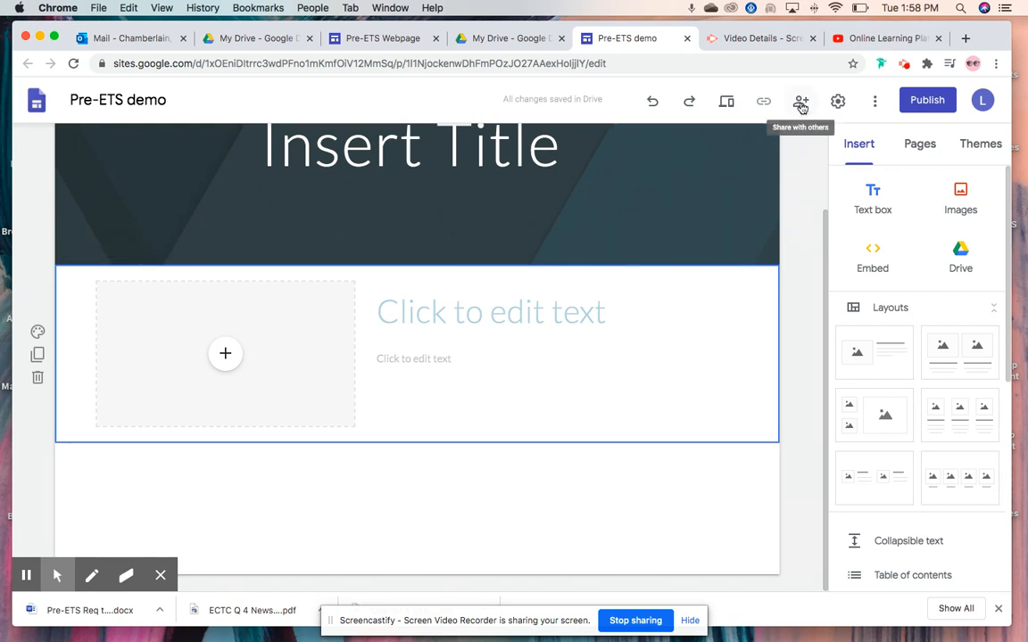
Step: Check who has access to the Pre-ETS Webpage site in its sharing settings, and close them
click(401, 40)
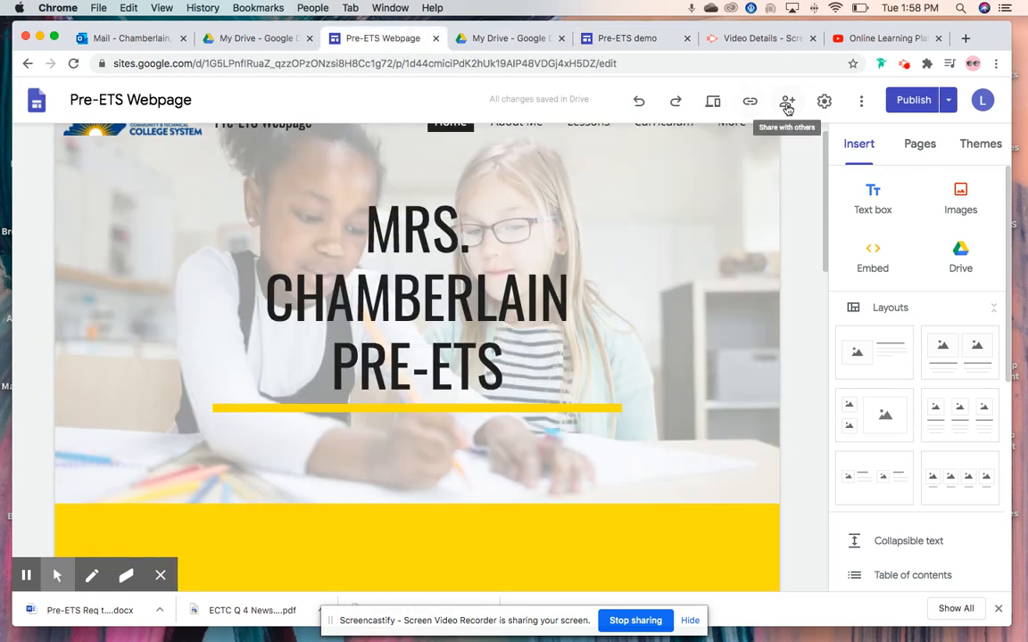
click(787, 104)
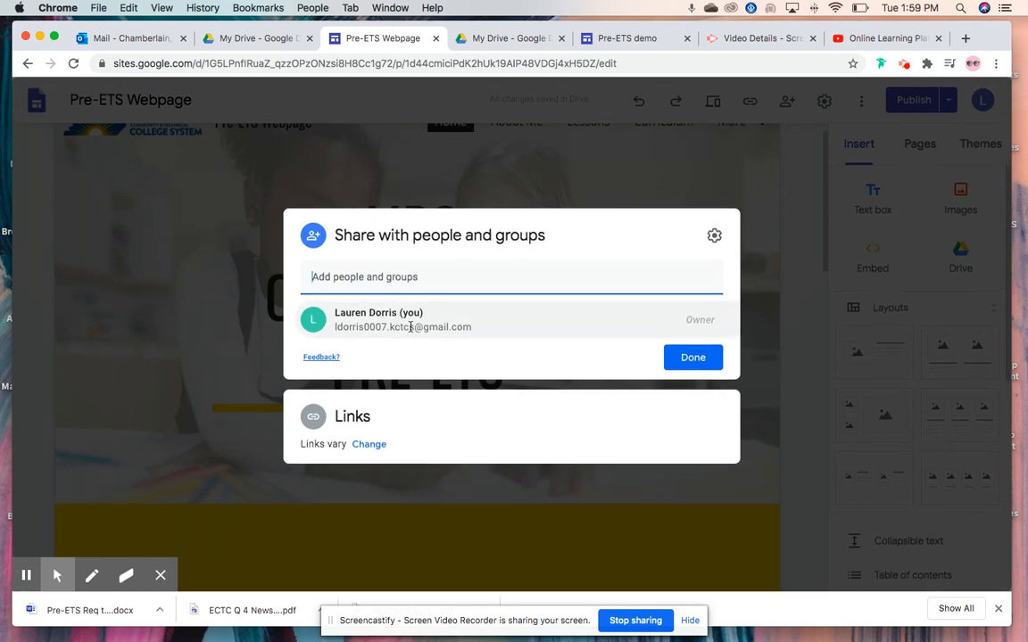
mouse_move(410, 327)
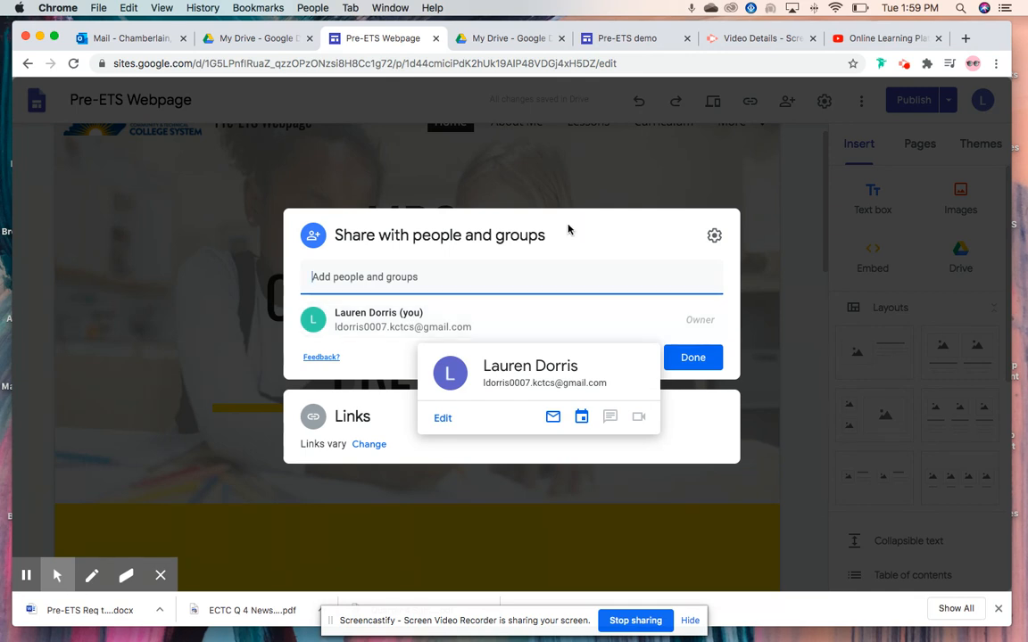
click(535, 131)
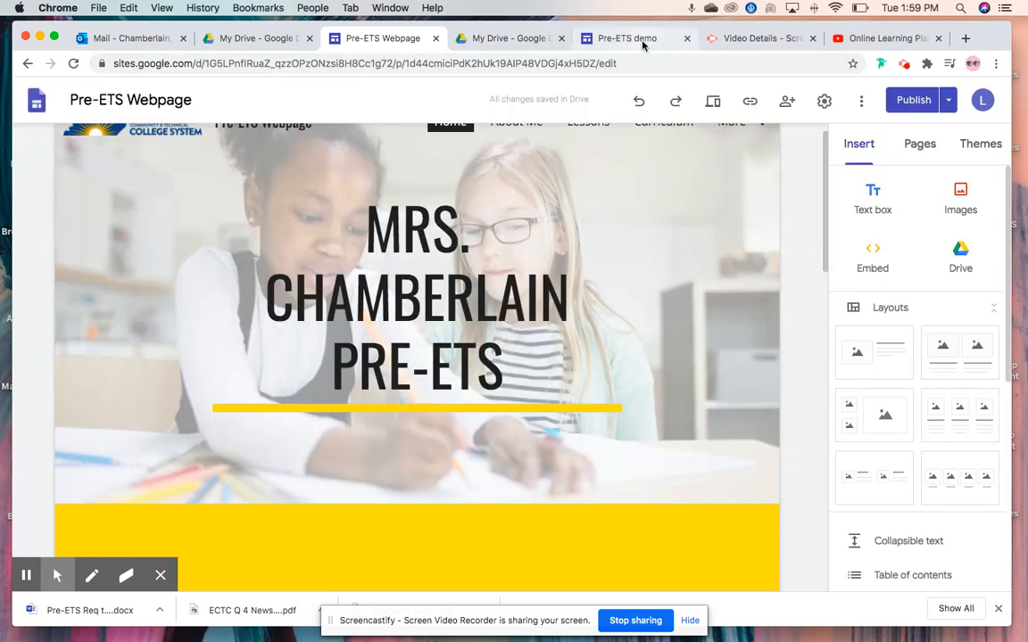
Step: Go back to the Pre-ETS demo site and examine the elements available for insertion and the site's page list
click(639, 39)
scroll(535, 254, up, 3)
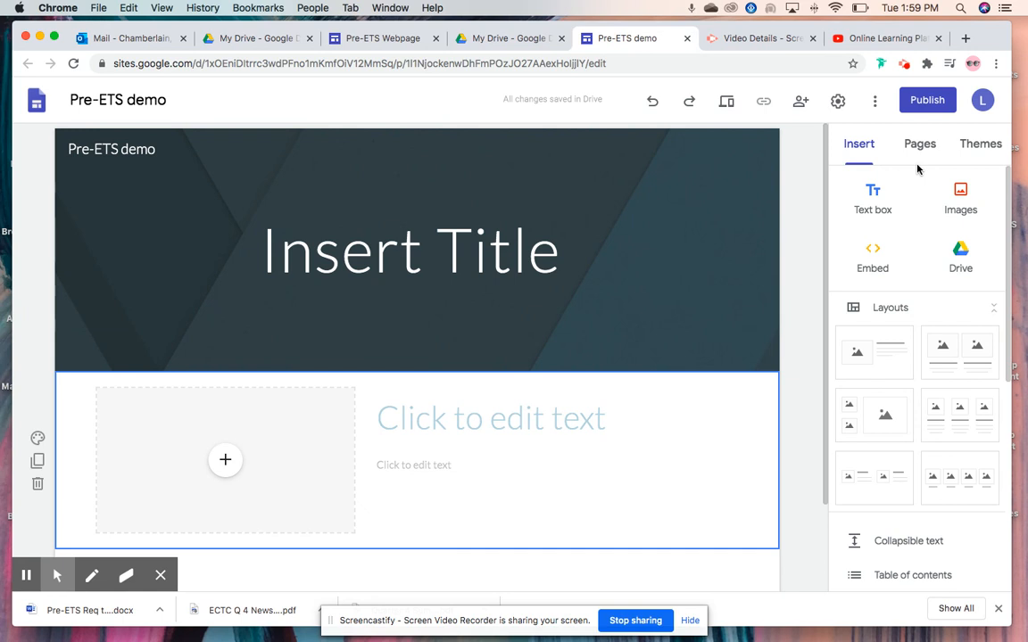
scroll(913, 497, down, 3)
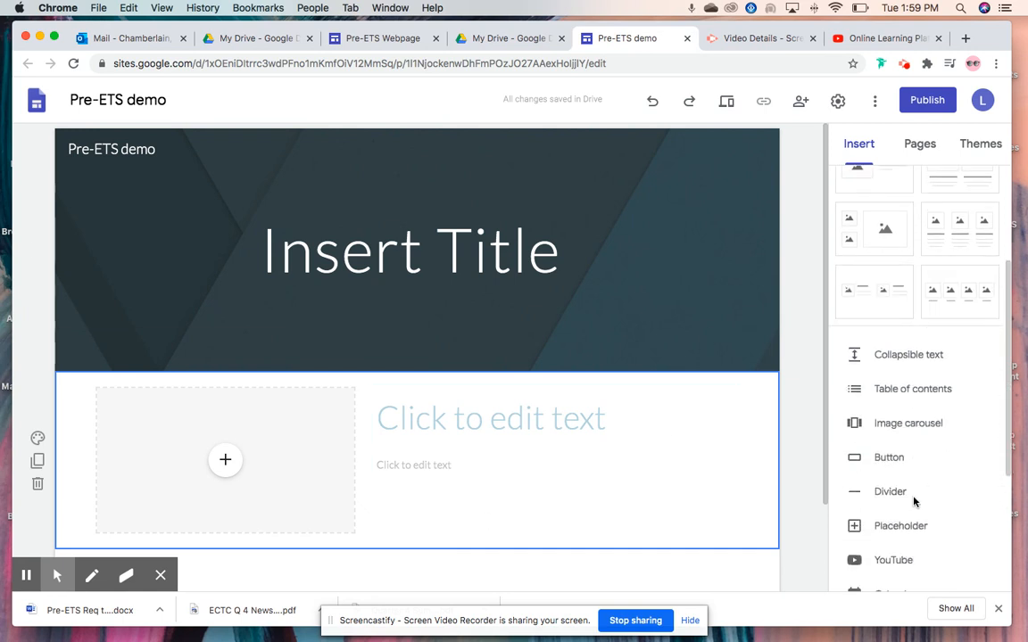
scroll(913, 502, down, 5)
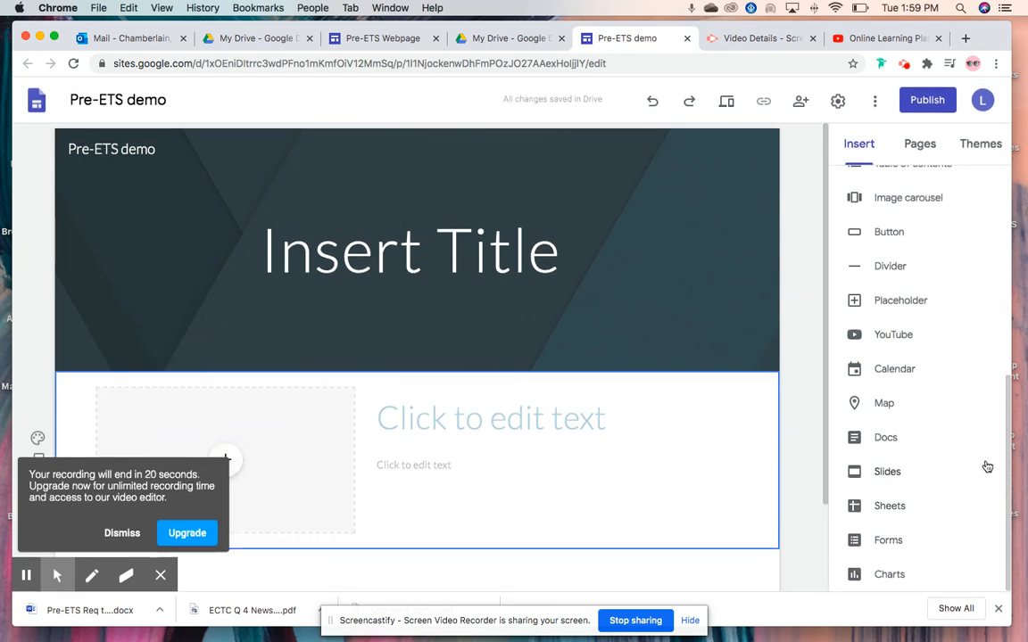
scroll(910, 323, up, 5)
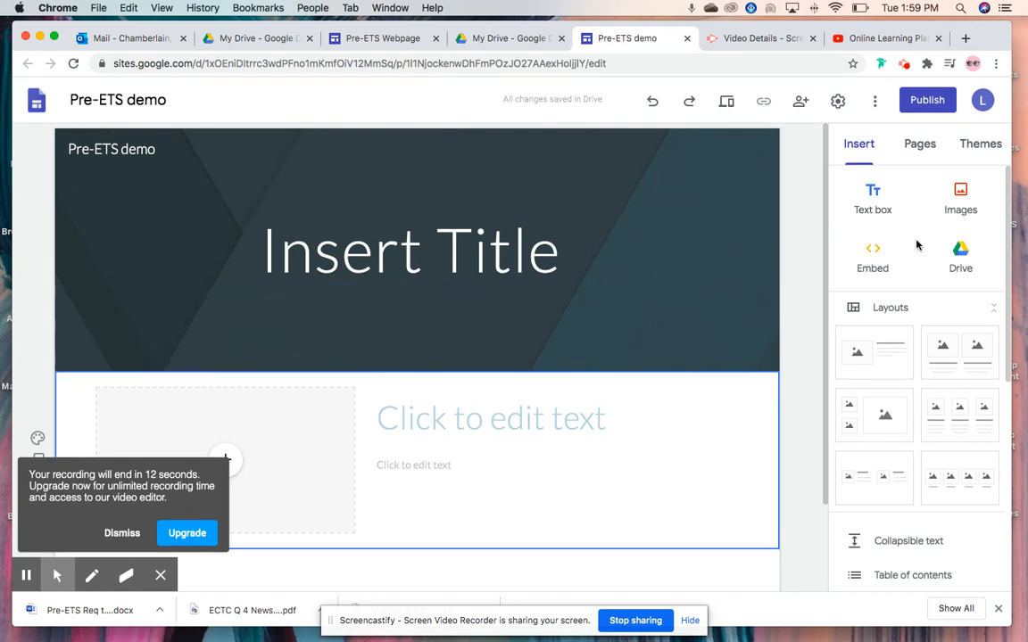
click(926, 144)
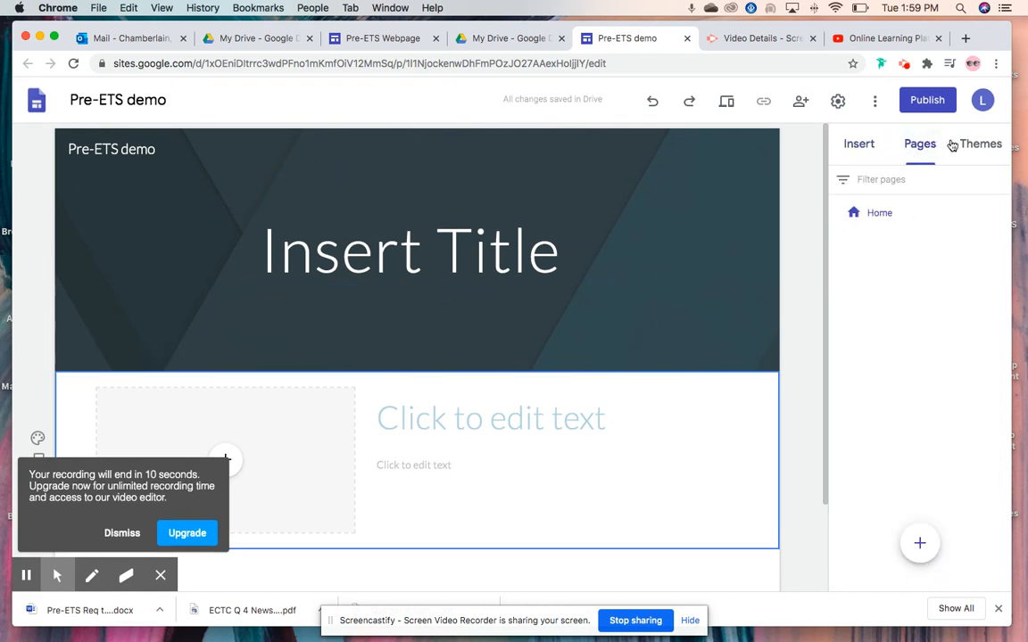
Step: Apply the Level theme to the Pre-ETS demo site
click(980, 143)
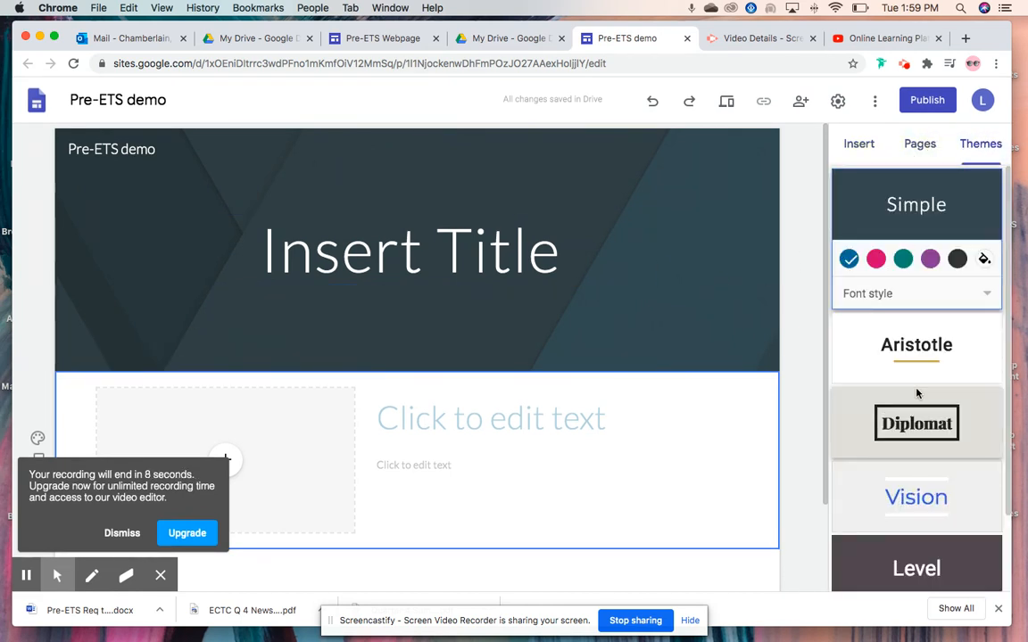
scroll(915, 392, down, 2)
click(914, 479)
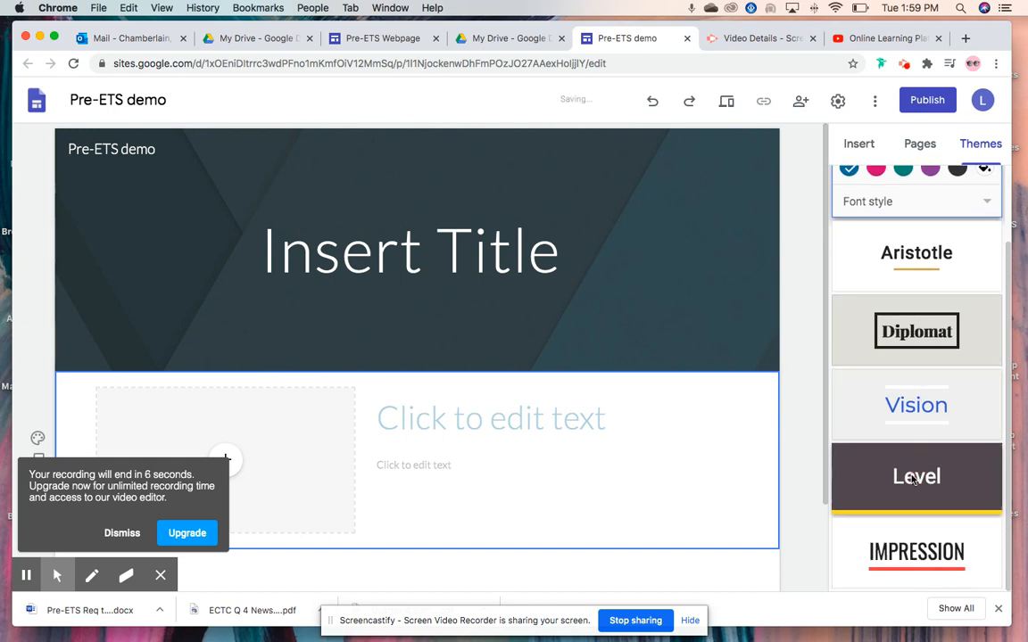